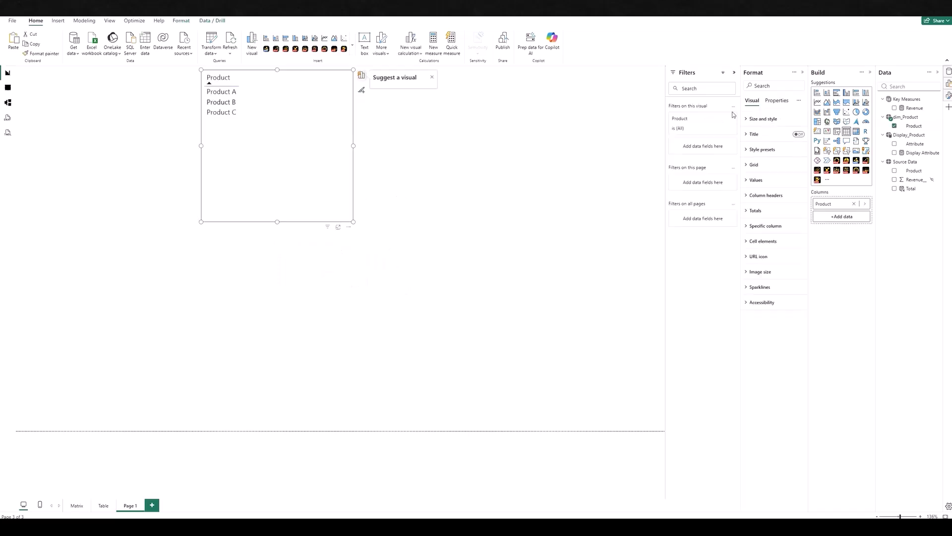
- Add the Revenue measure to the Product visual, turn it back into a table, and move it lower on the canvas
drag(914, 108, 339, 112)
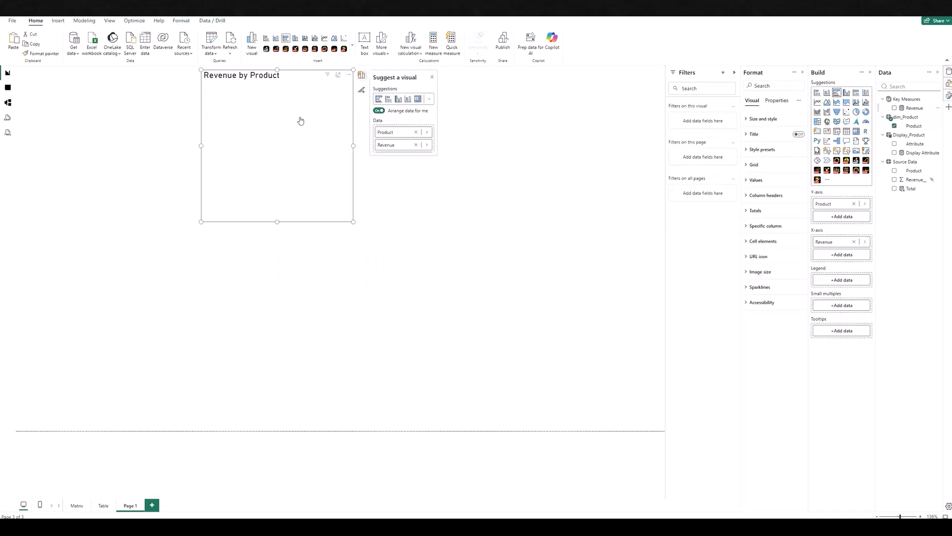
click(847, 132)
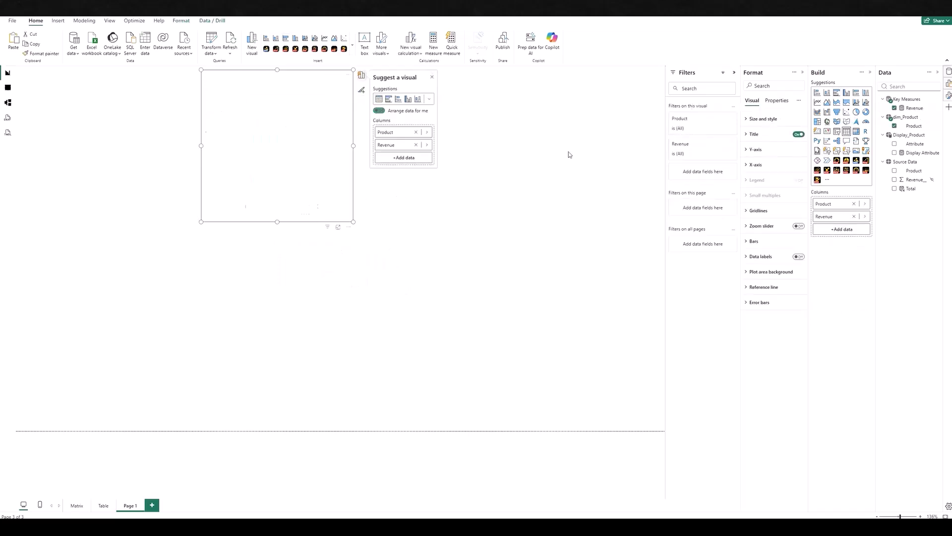
drag(330, 189, 303, 261)
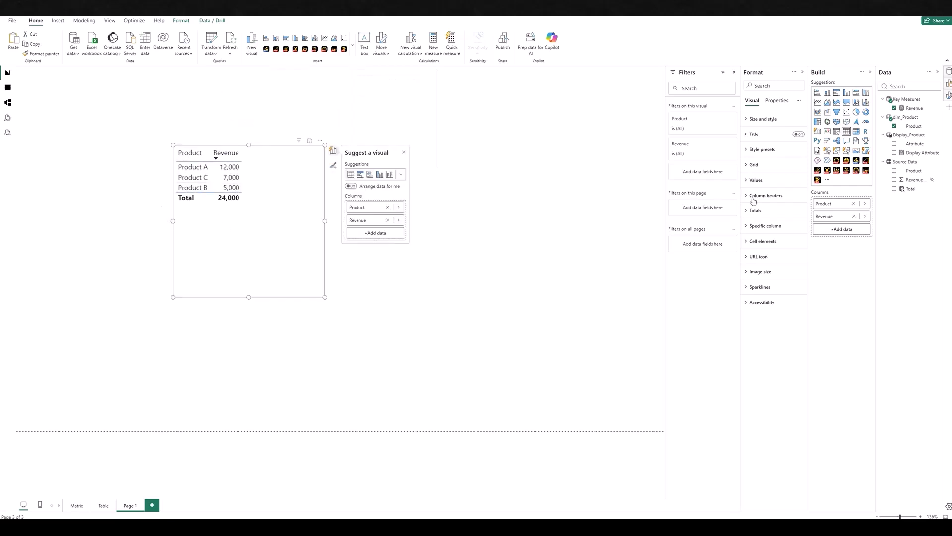
- Turn the table's total values off and back on
click(760, 210)
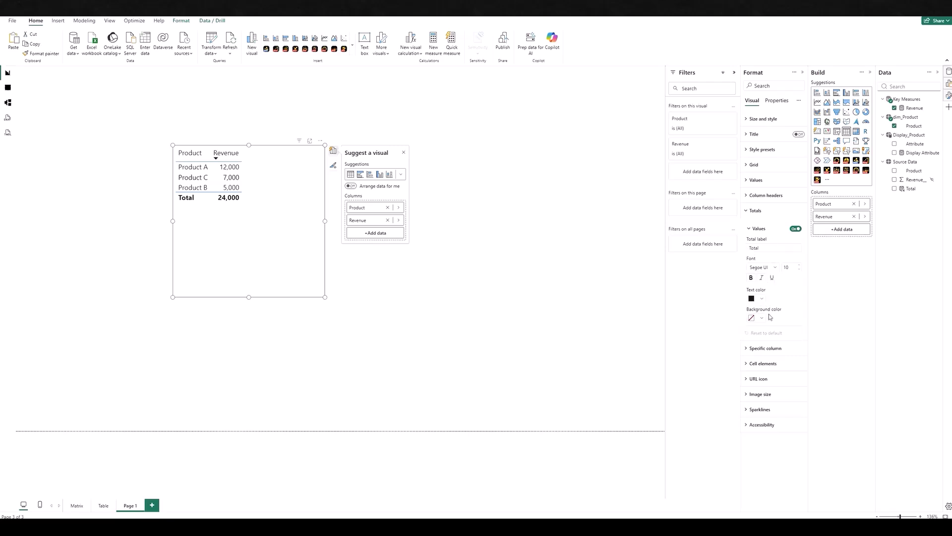
click(795, 229)
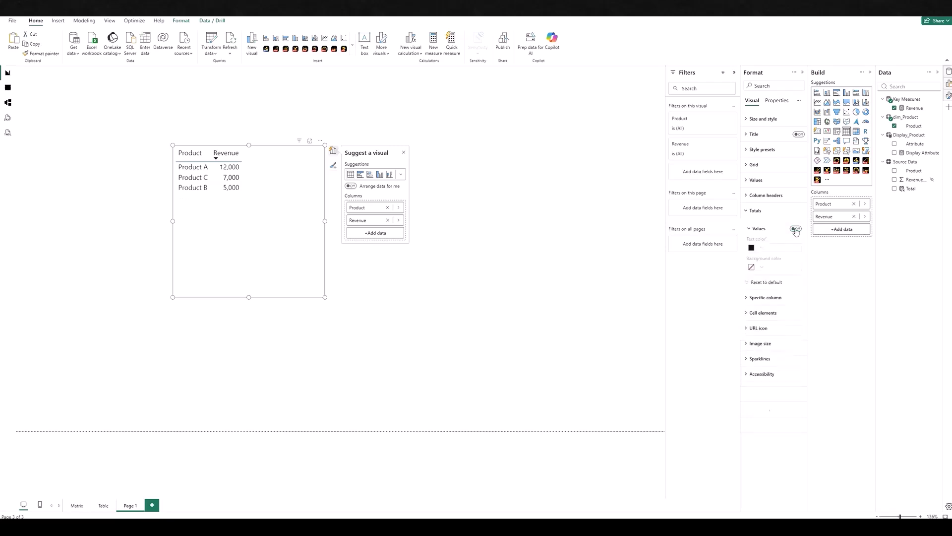
click(796, 229)
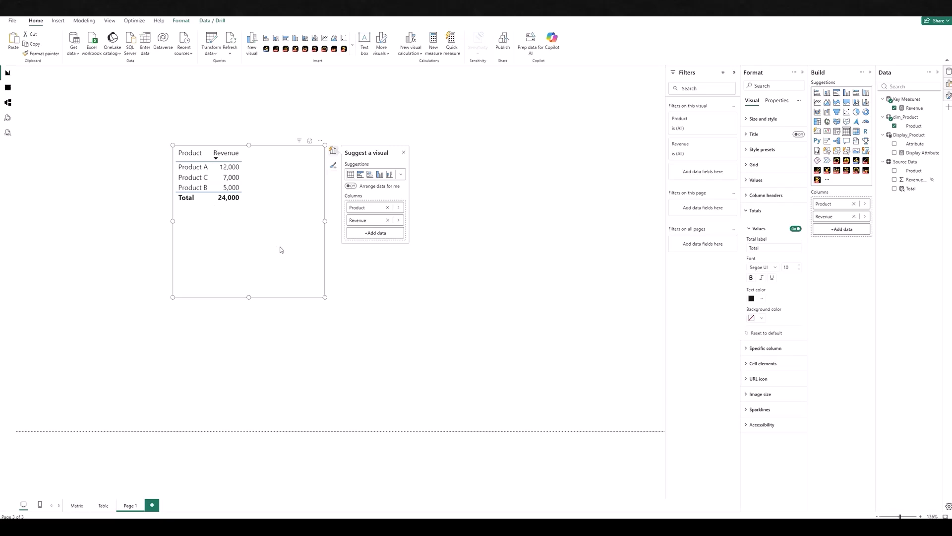
- Convert the table to a matrix with Total from Source Data above Product in the rows, and expand the Total row
drag(280, 249, 248, 249)
click(856, 131)
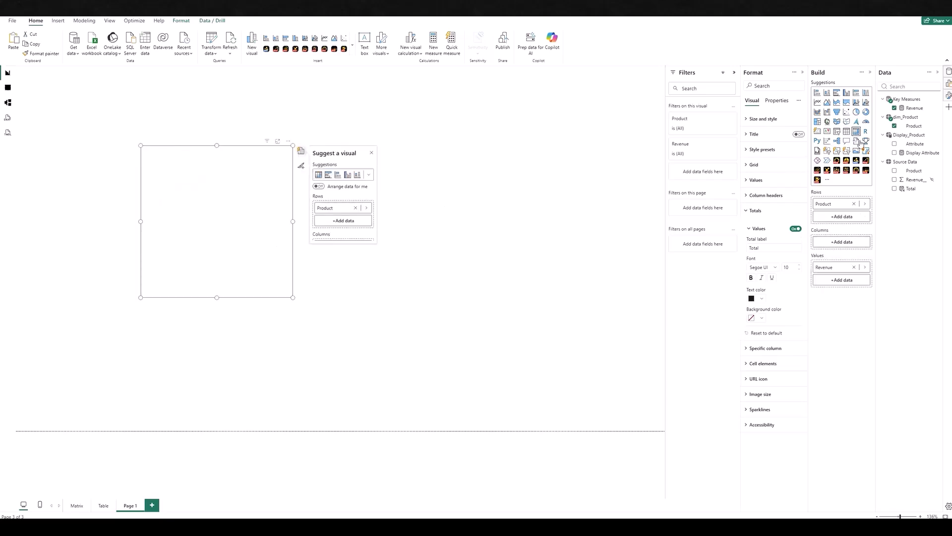
click(910, 190)
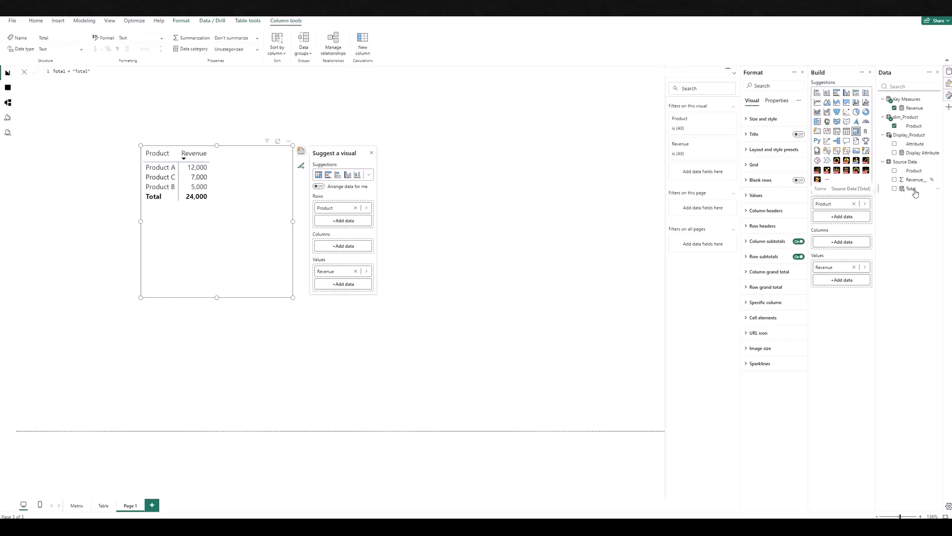
drag(916, 192, 835, 201)
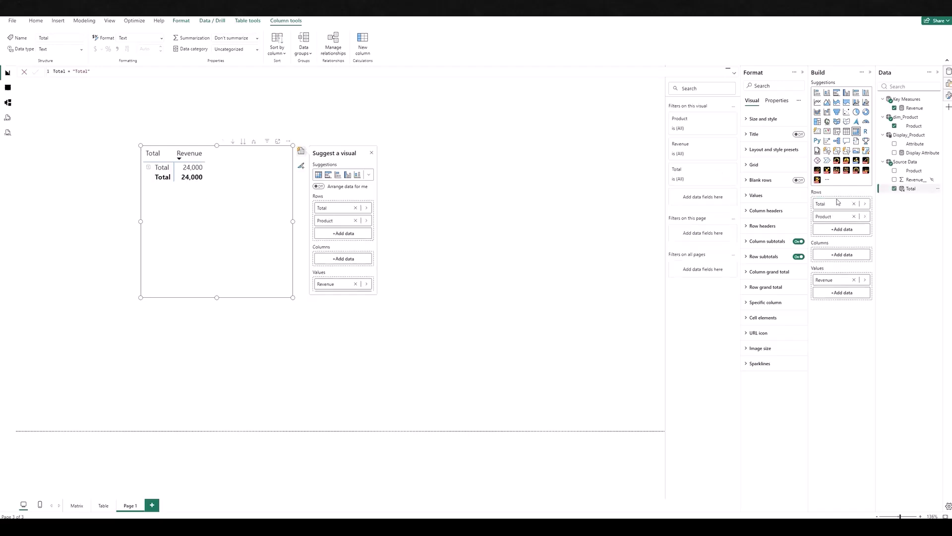
click(148, 167)
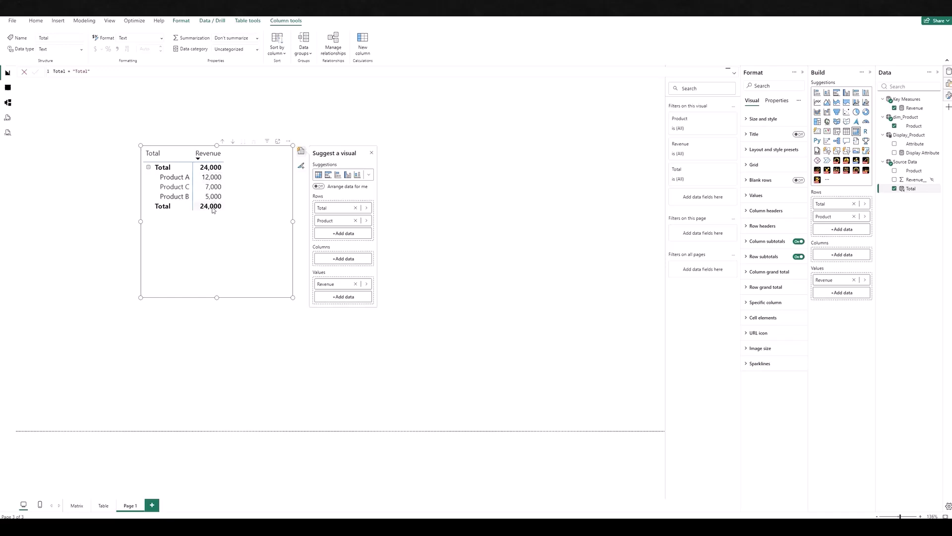
- Apply the matrix's row subtotals per row level, hide the subtotal for the Total level, and switch the row level to Product
click(754, 259)
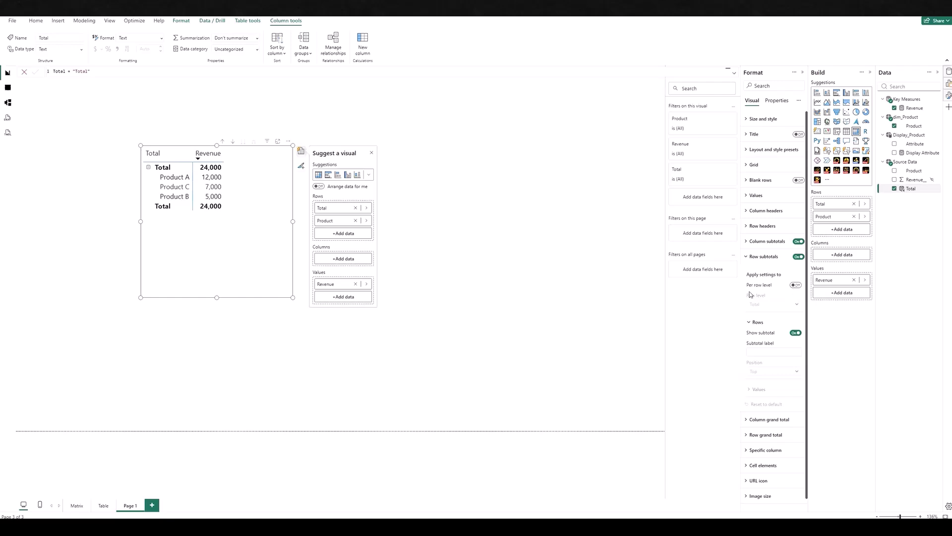
click(796, 286)
click(795, 333)
click(785, 310)
click(780, 332)
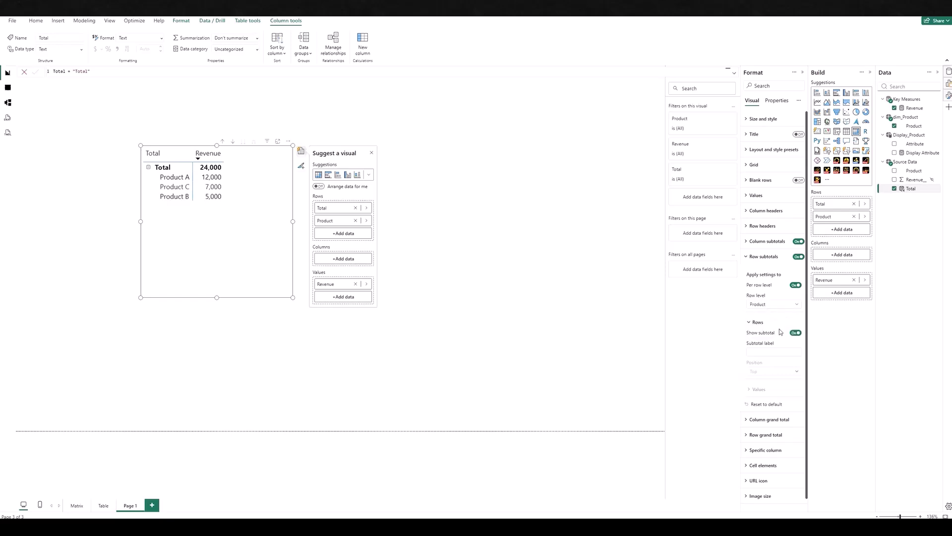
click(222, 250)
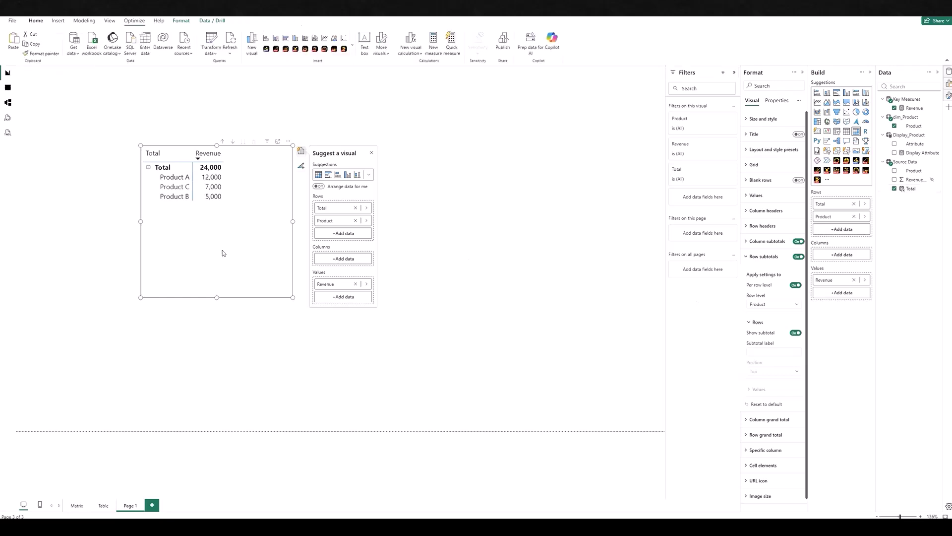
- Convert the matrix back to a table and replace its Total and Product columns with Attribute from Display_Product
click(846, 132)
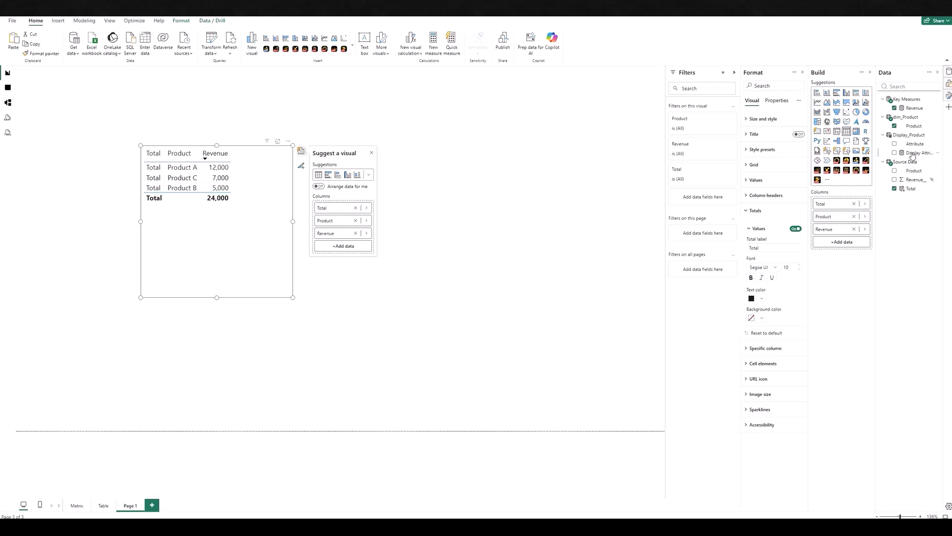
click(854, 204)
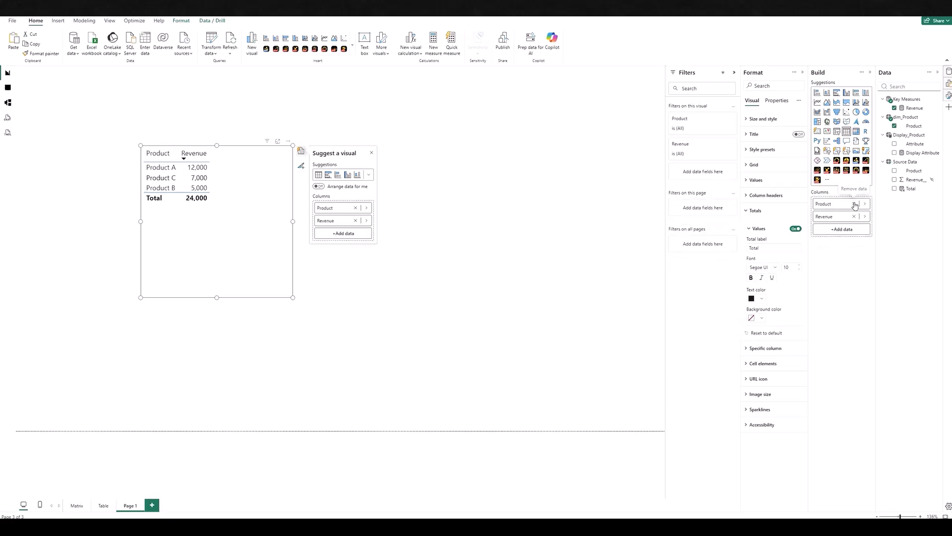
click(854, 204)
click(915, 144)
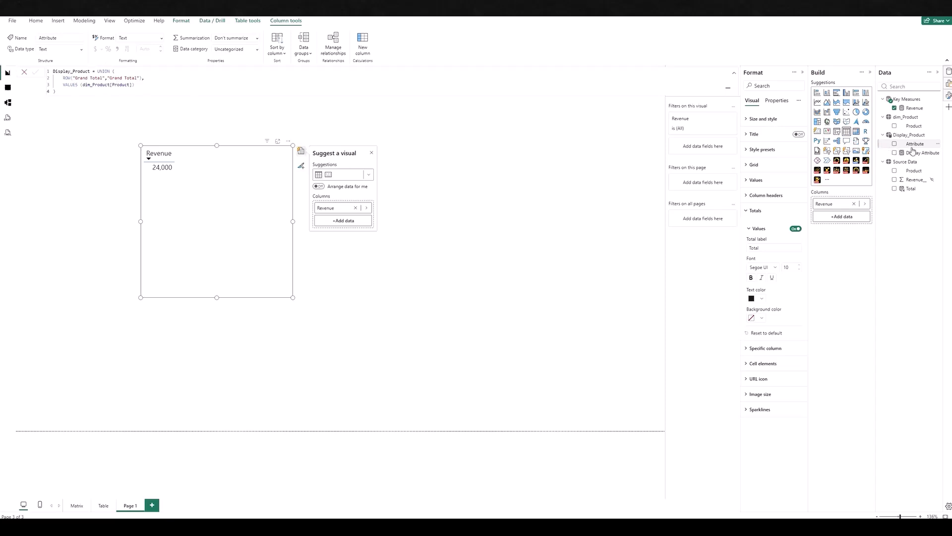
drag(915, 145, 840, 200)
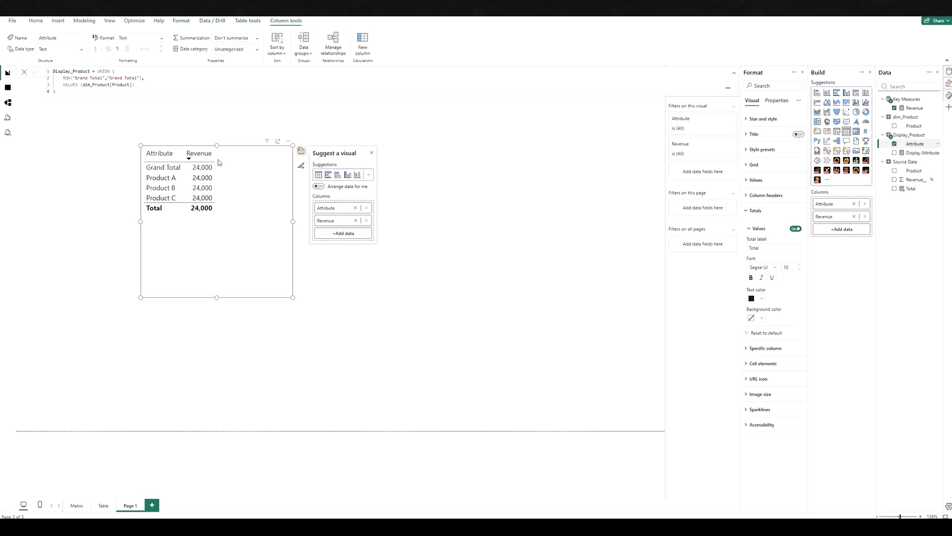
- Examine how the Display_Product table is related to Source Data in the data model
click(7, 103)
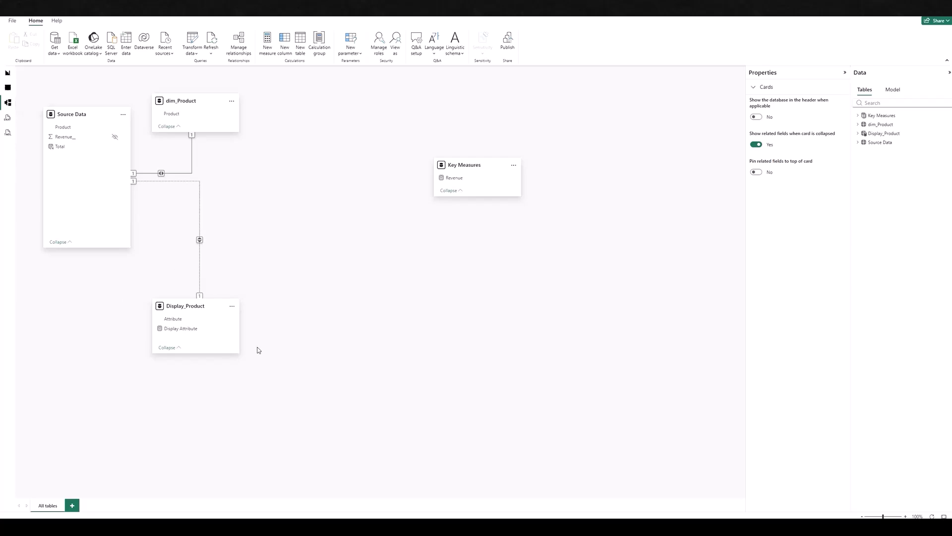
click(7, 74)
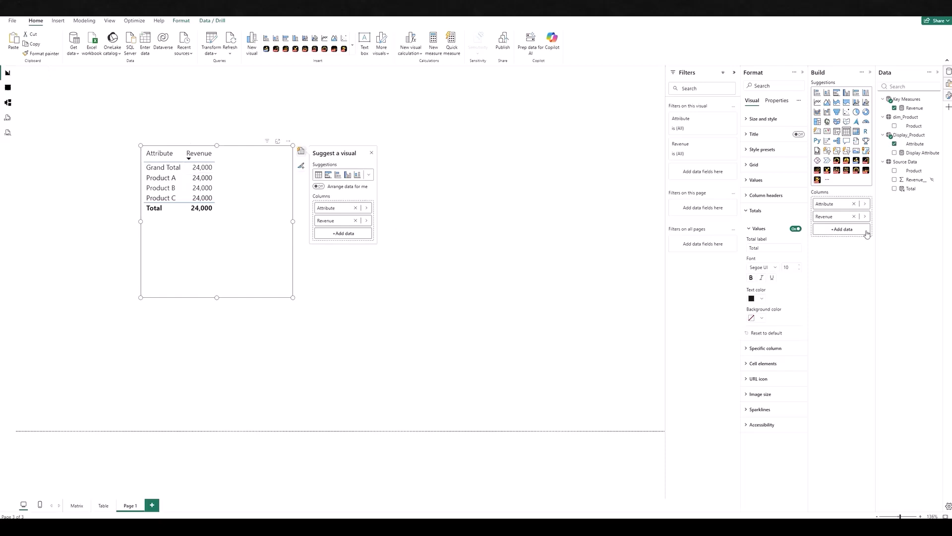
- Replace Revenue in the table with the Display Attribute measure and turn off the total values
click(854, 216)
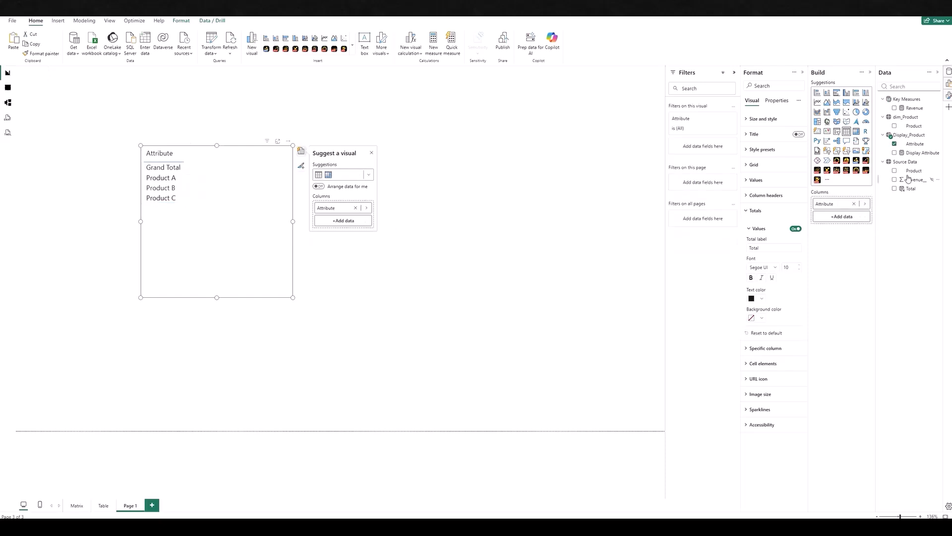
click(924, 154)
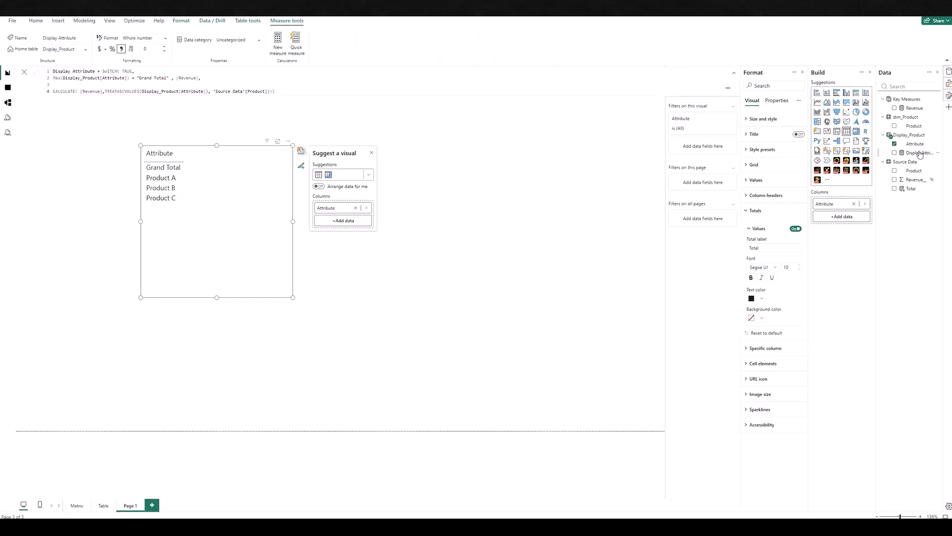
drag(920, 155, 834, 208)
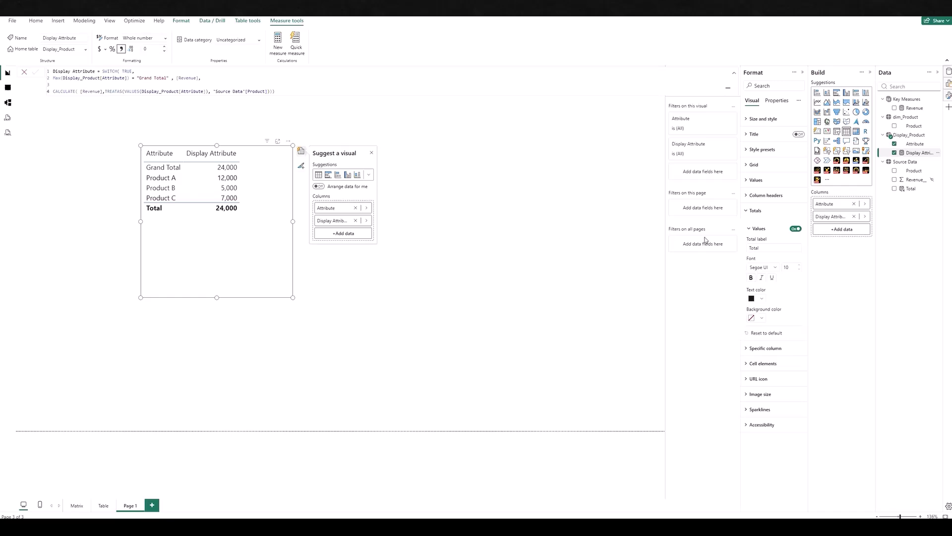
click(796, 229)
click(446, 229)
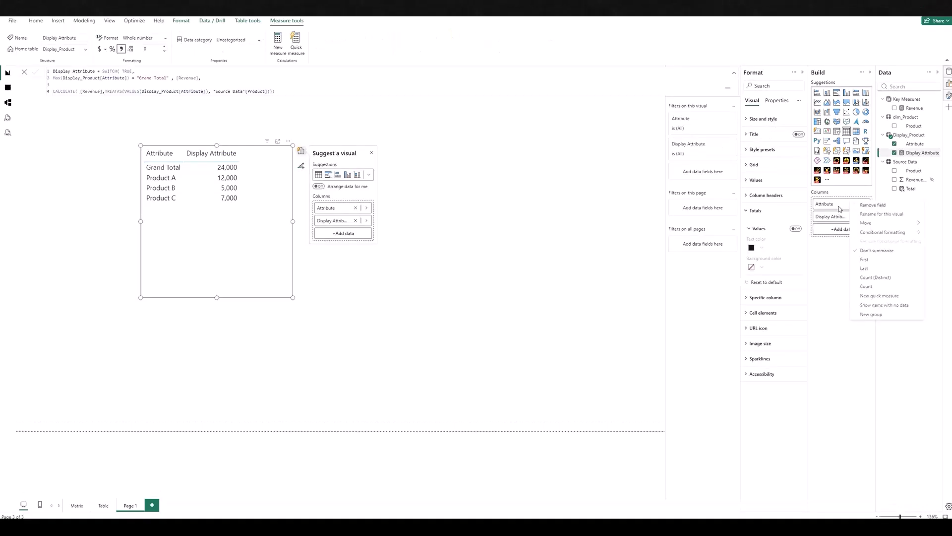
- Add a background color rule to the Attribute column, based on Attribute, that fills values equal to Grand Total in dark blue
mouse_move(878, 233)
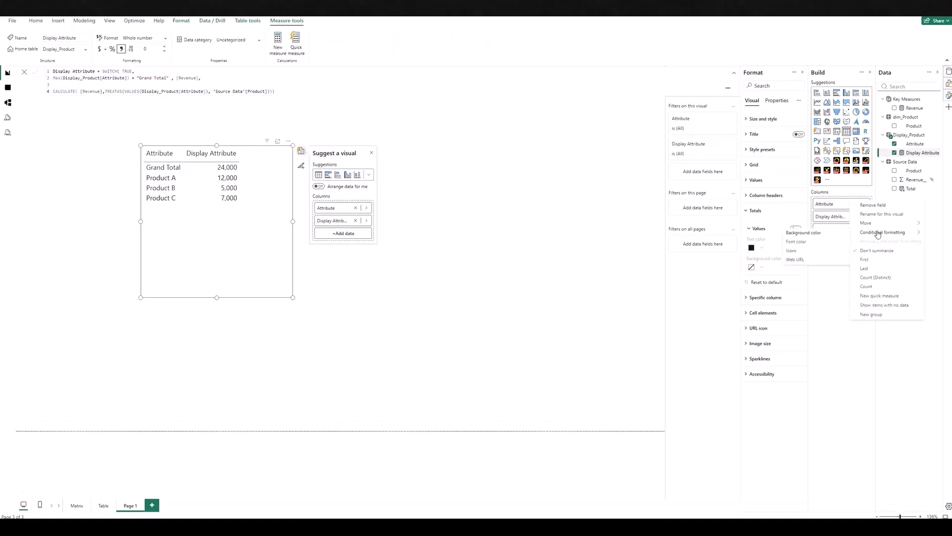
click(815, 234)
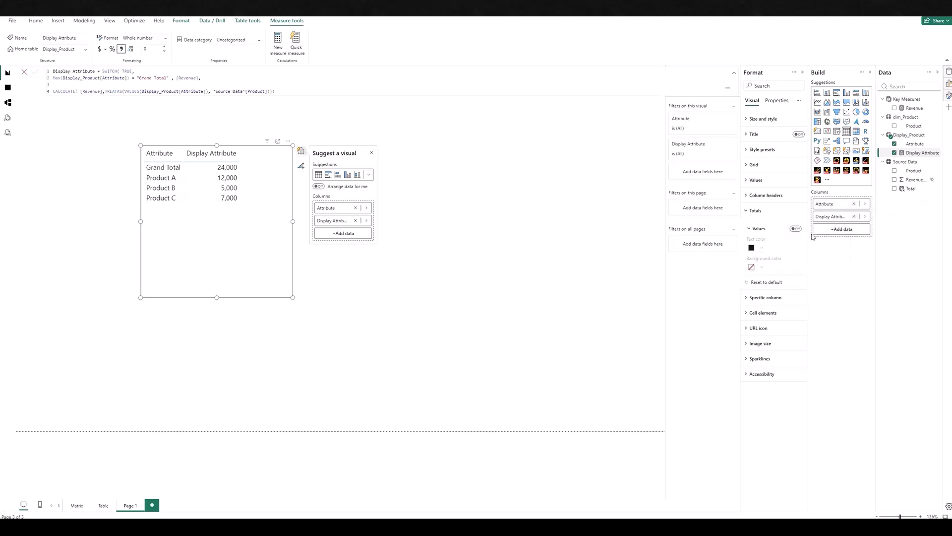
click(406, 185)
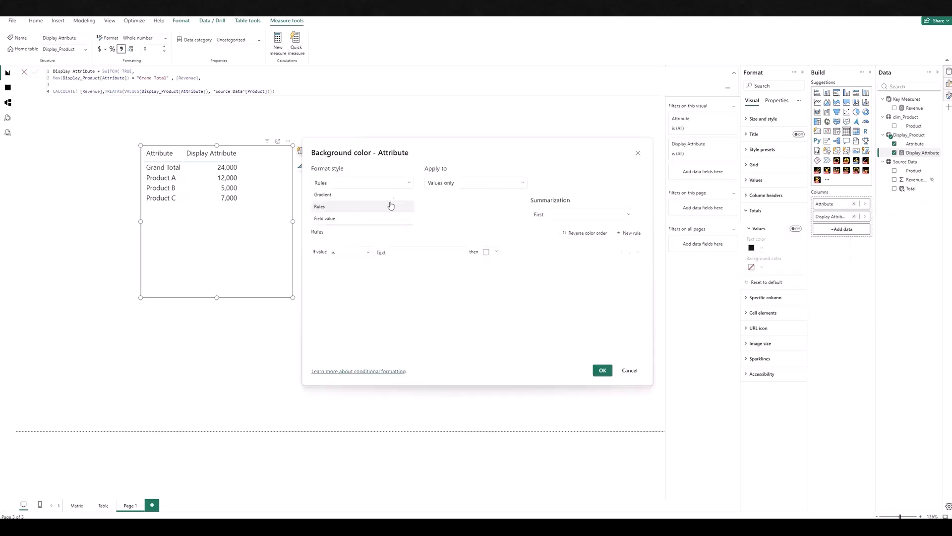
click(394, 207)
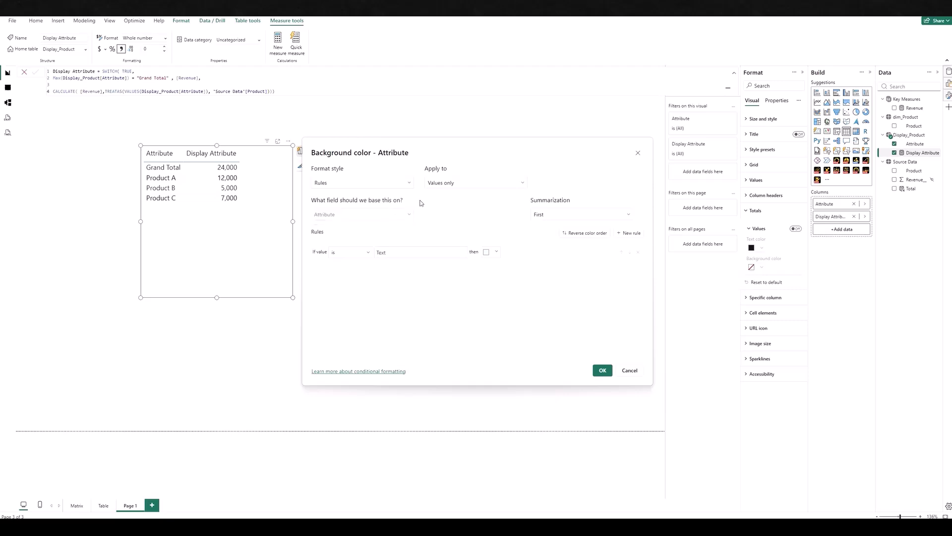
click(389, 214)
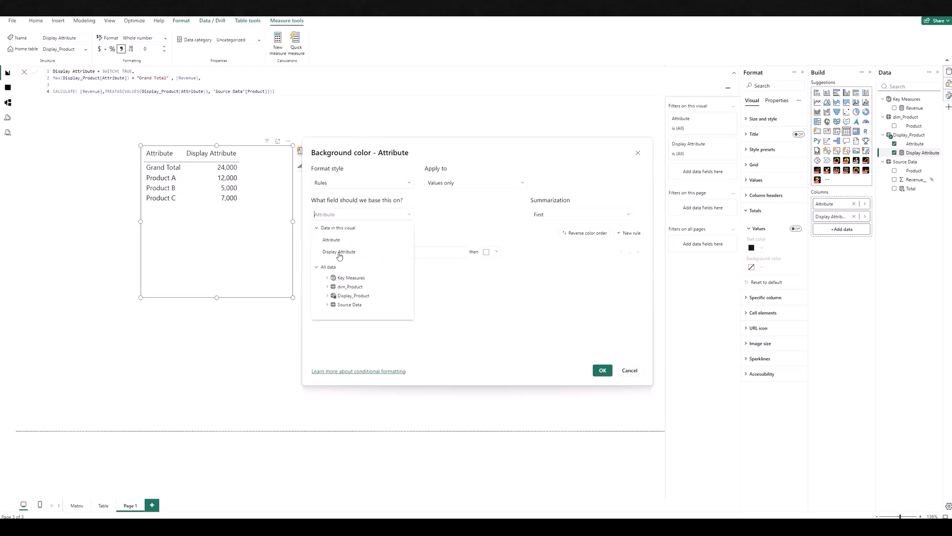
click(331, 241)
click(408, 255)
text(Grand Total)
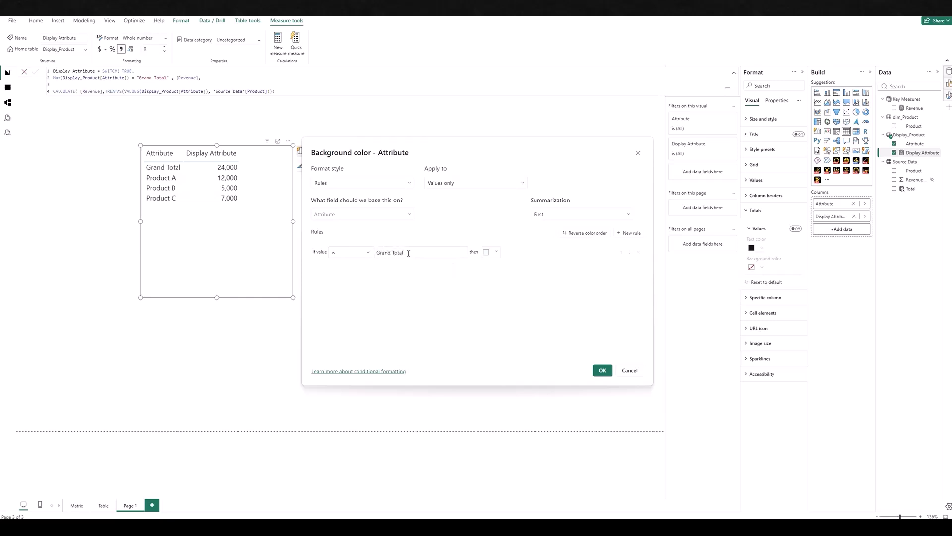
click(486, 252)
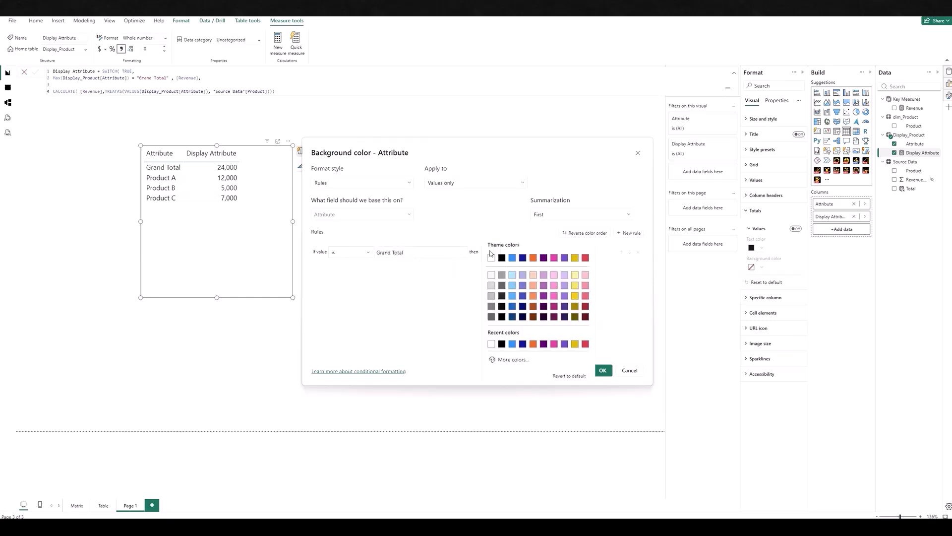
click(513, 324)
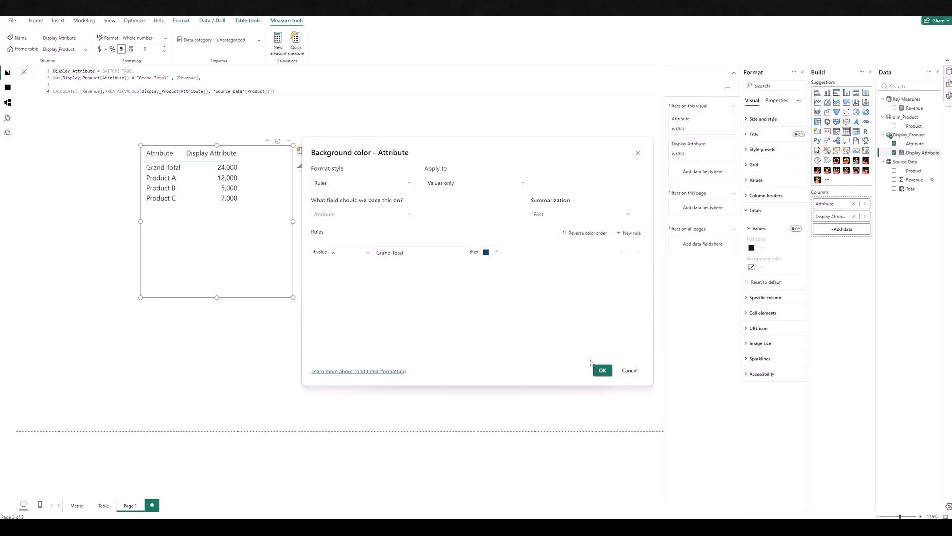
click(601, 371)
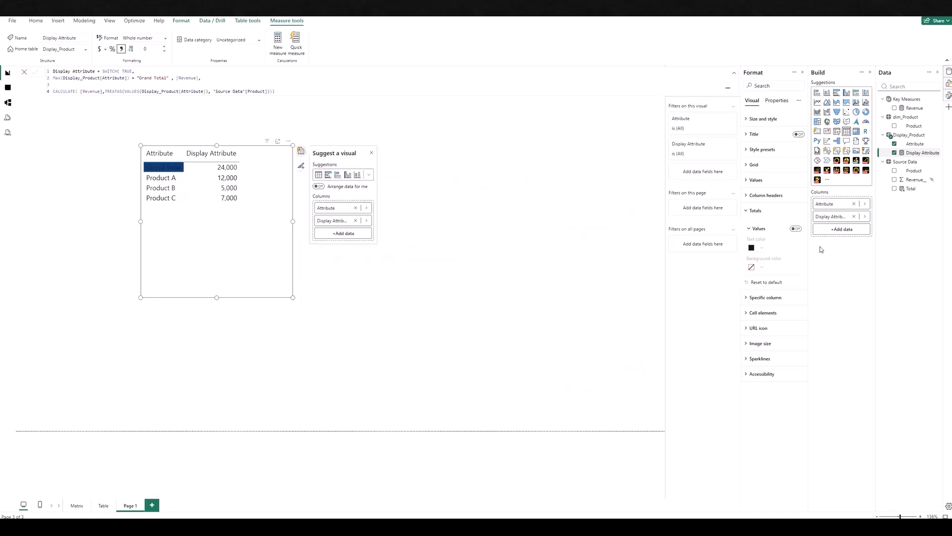
- Add a font color rule to the Attribute column, based on Attribute, that turns values equal to Grand Total white
right_click(833, 205)
mouse_move(873, 233)
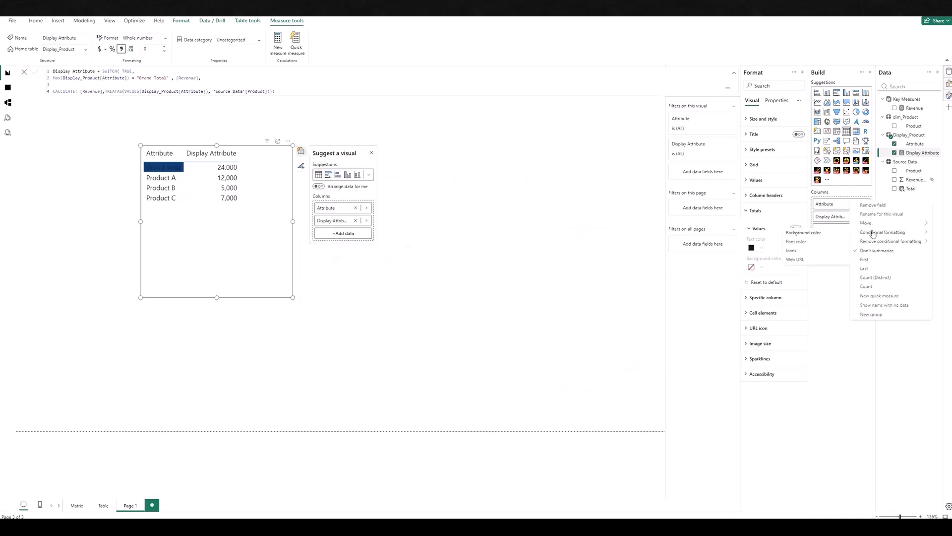
click(821, 242)
click(402, 215)
click(339, 240)
click(415, 252)
text(Grand Total)
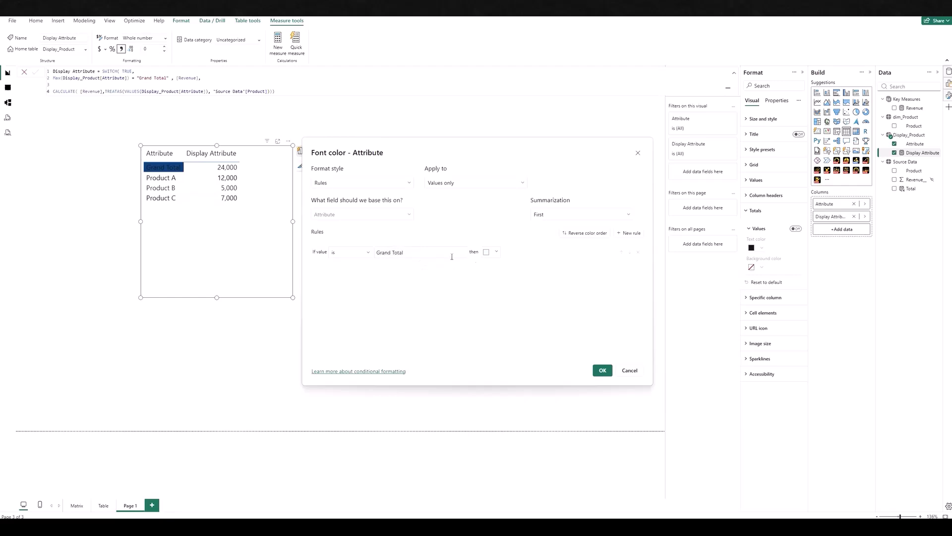
click(497, 252)
click(497, 253)
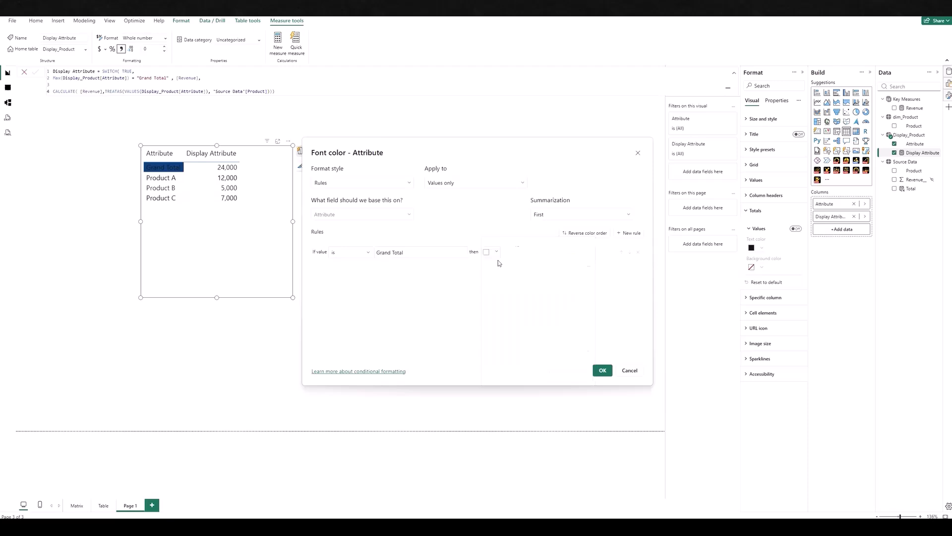
click(598, 371)
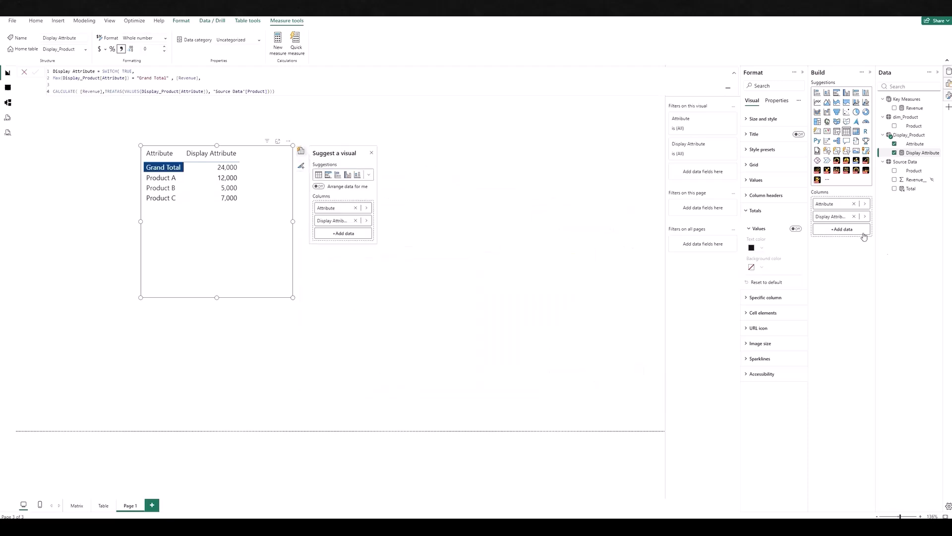
- Add a background color rule to the Display Attribute column that fills it dark blue where Attribute is Grand Total
right_click(833, 218)
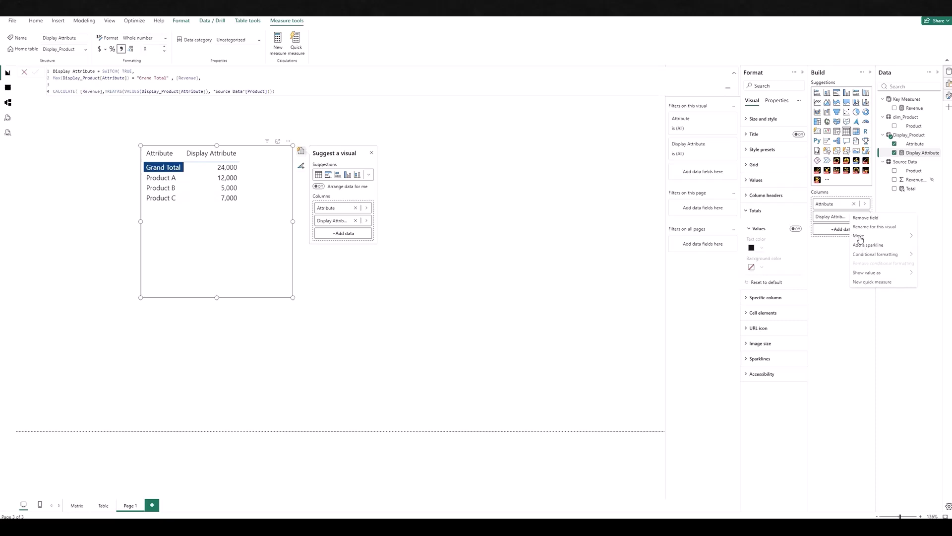
mouse_move(868, 254)
click(824, 255)
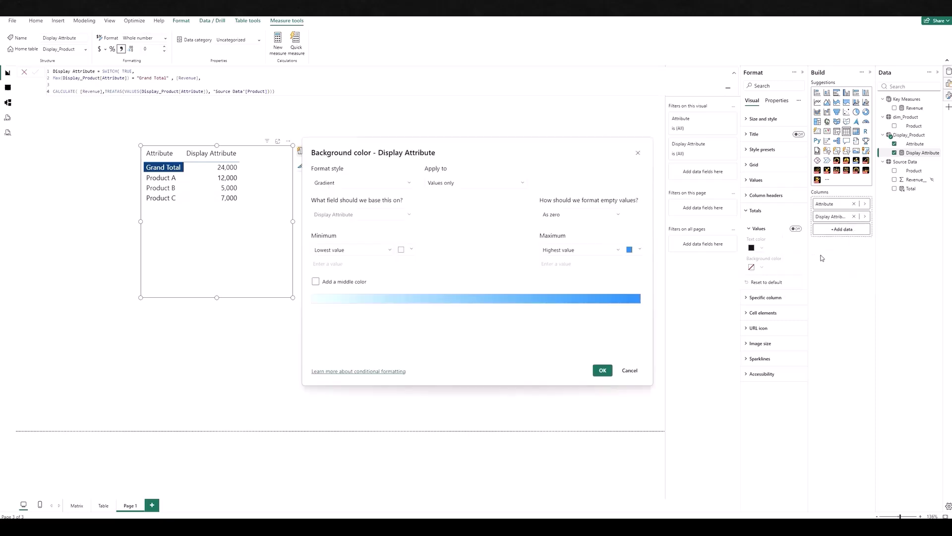
click(387, 191)
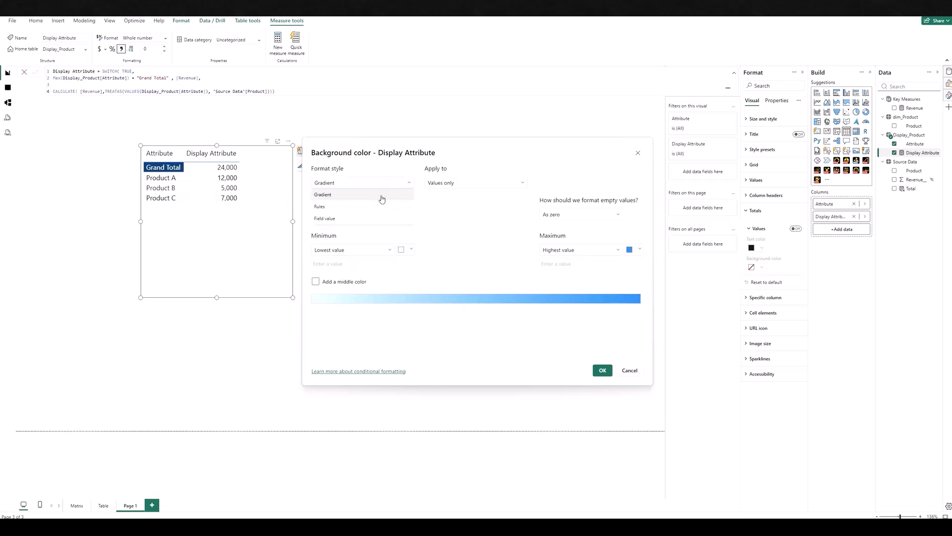
click(377, 211)
click(377, 211)
click(347, 243)
click(424, 253)
text(Grand Total)
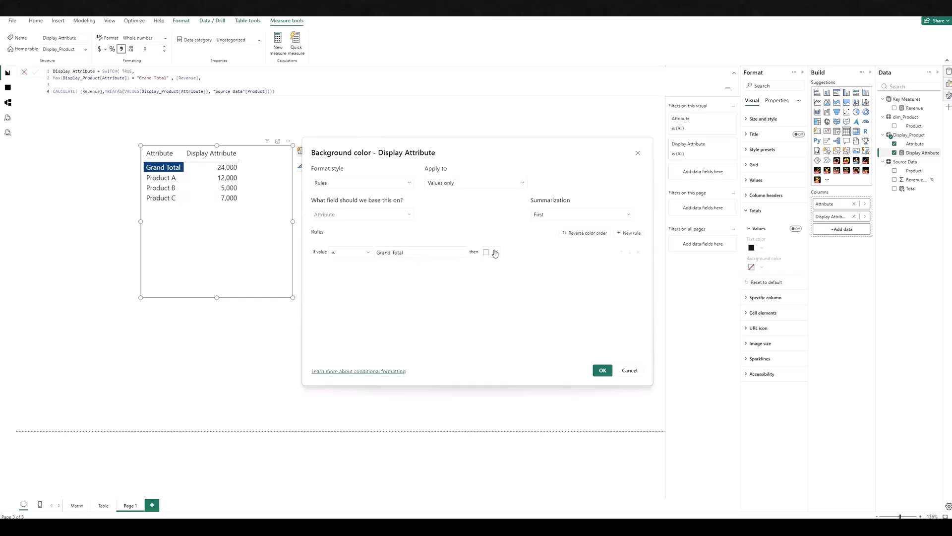
click(495, 253)
click(514, 317)
click(600, 369)
- Add a font color rule to the Display Attribute column that makes its text white where Attribute is Grand Total
right_click(838, 218)
mouse_move(866, 255)
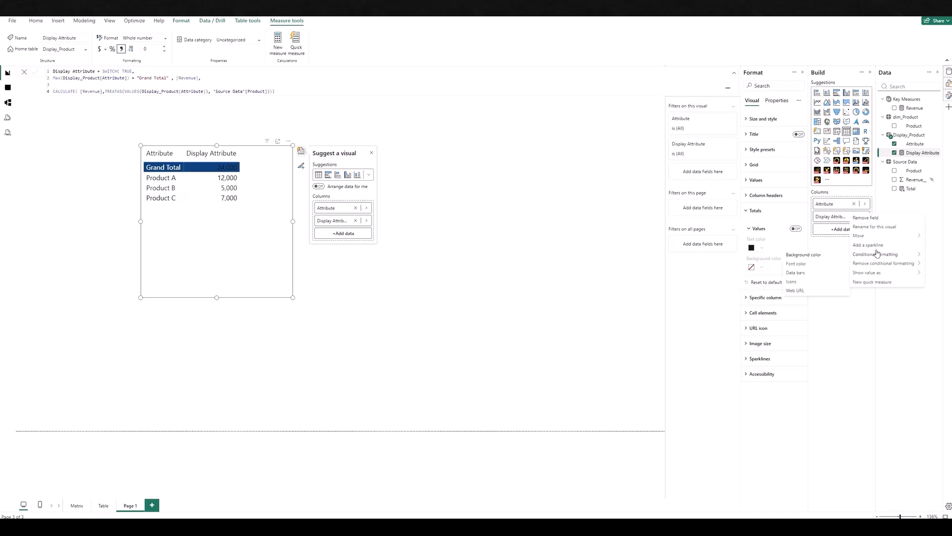
click(816, 265)
click(394, 190)
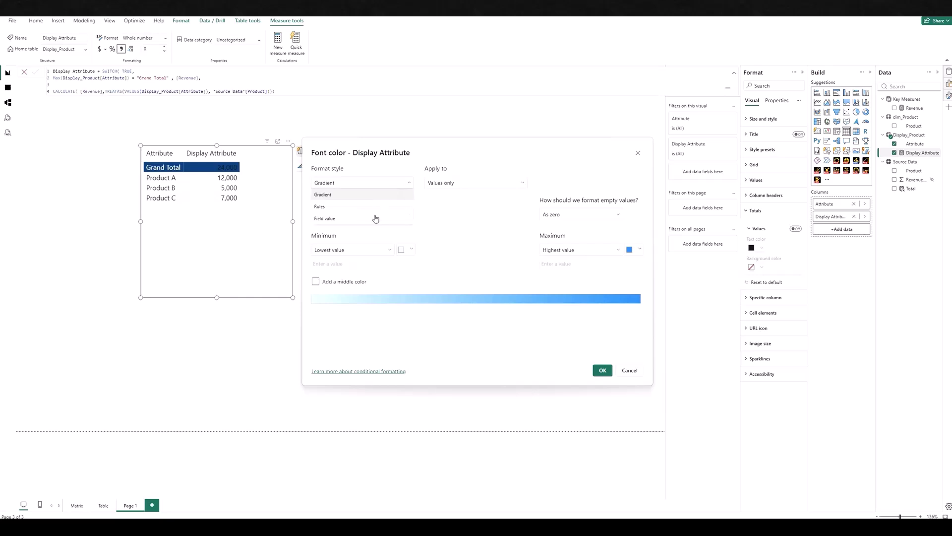
click(375, 205)
click(370, 214)
click(365, 240)
click(405, 255)
text(Grand Total)
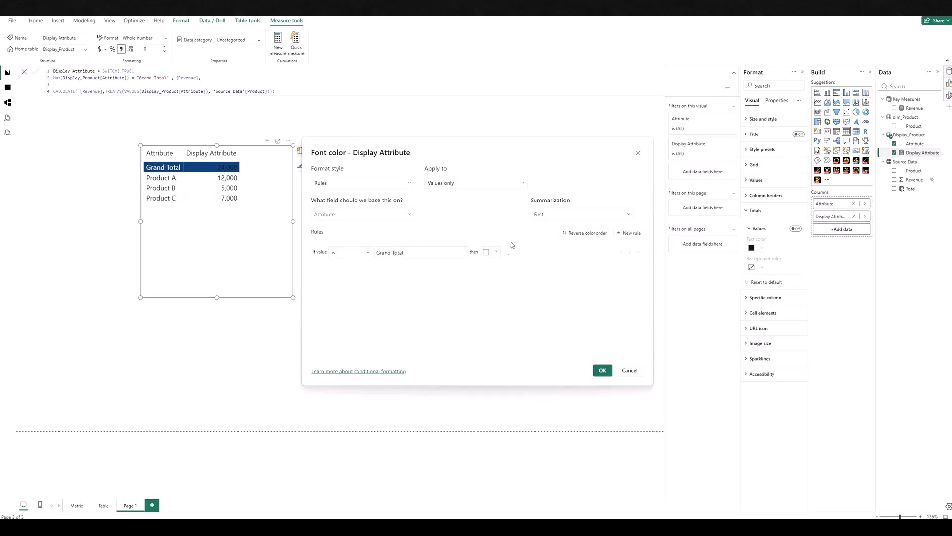
click(496, 251)
click(489, 260)
click(603, 370)
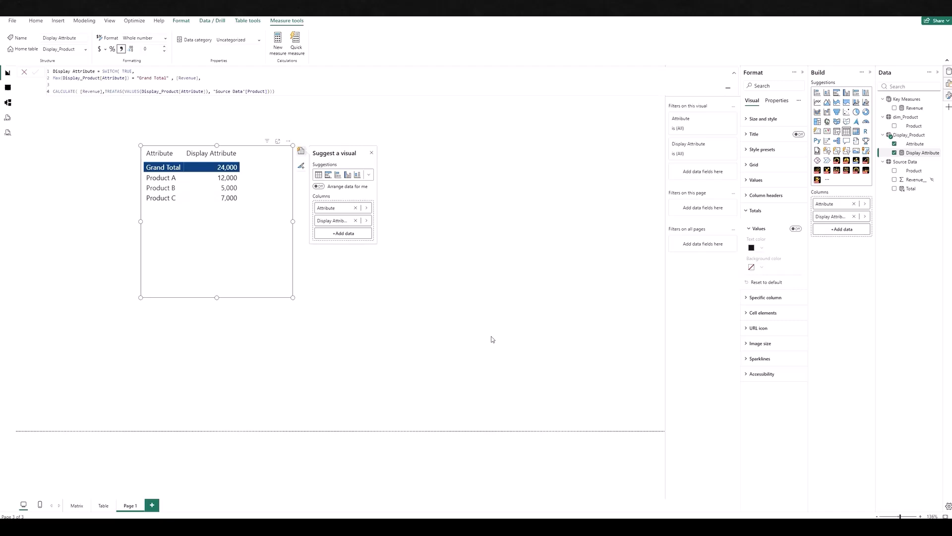